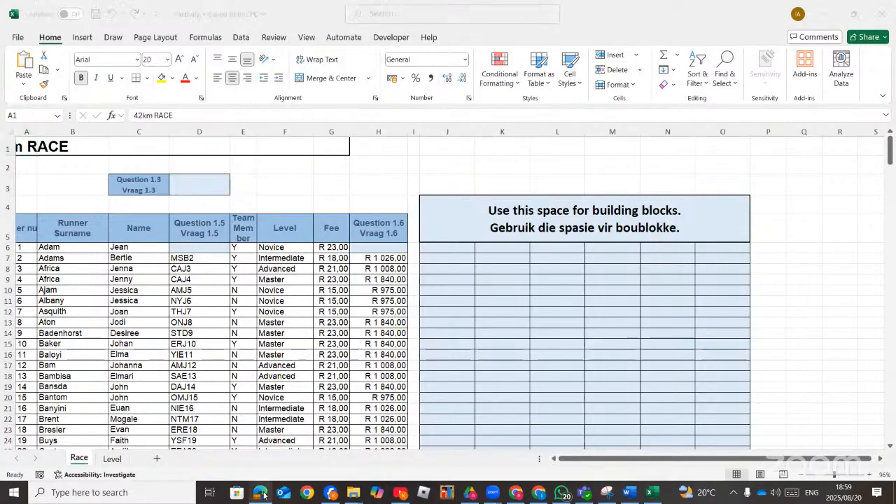
# Check the 1Activity heading instructions for cells A5:H5 in the question PDF in Edge, and return to the Race worksheet in Excel
pyautogui.click(262, 493)
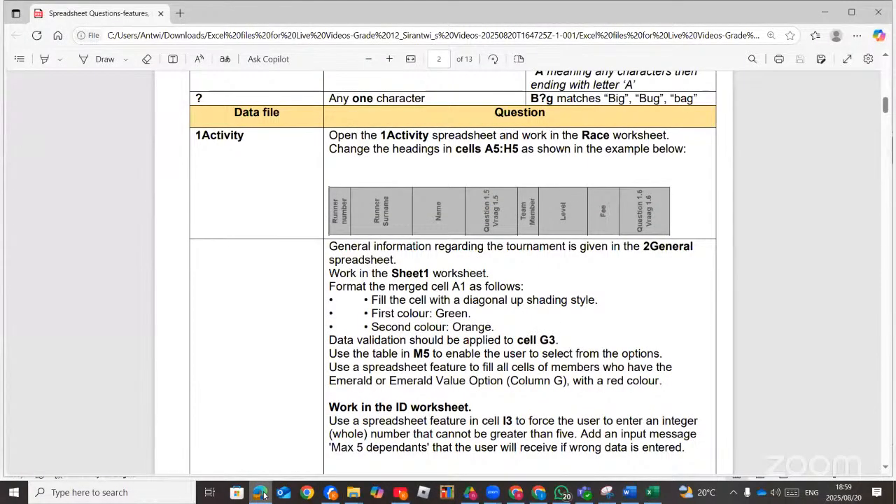
pyautogui.click(261, 494)
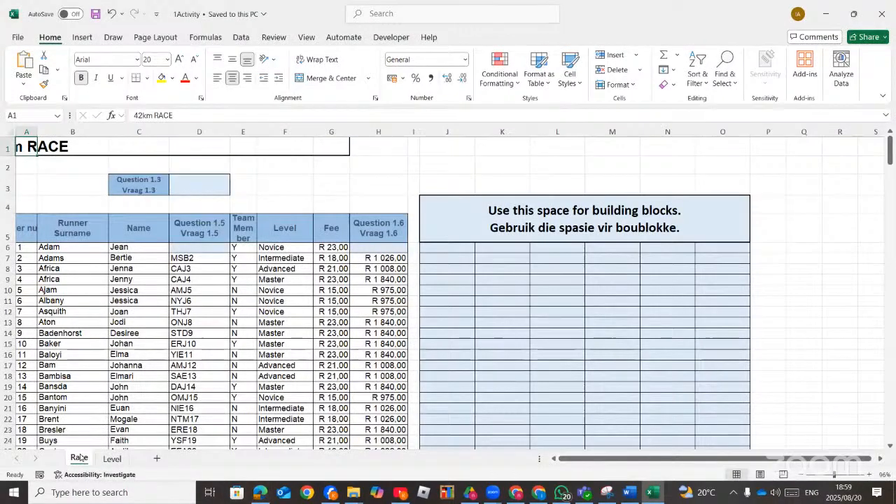
pyautogui.click(259, 494)
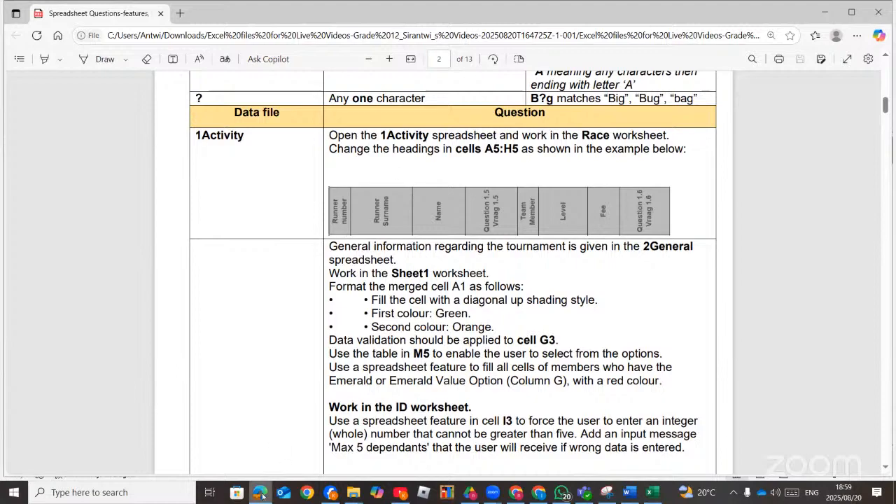
pyautogui.hotkey('alt', 'Tab')
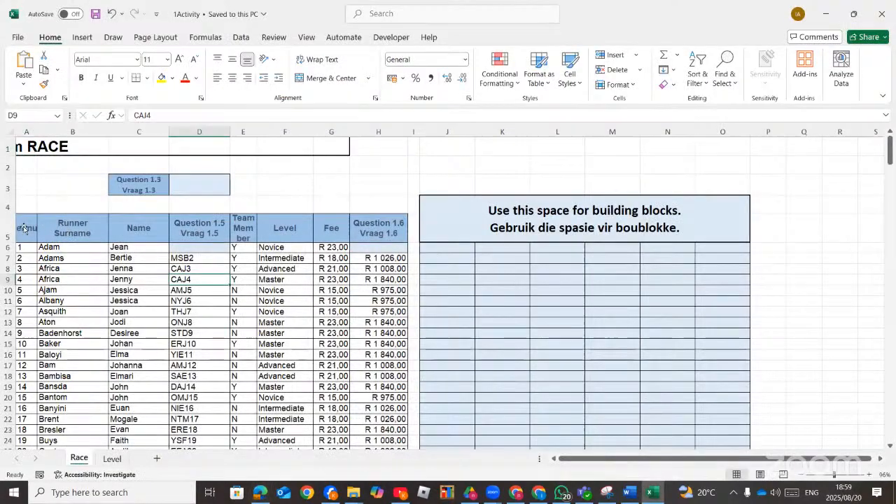
# Orient the headings in A5:H5 with Angle Clockwise first and replace that with Rotate Text Up
pyautogui.moveTo(22, 228); pyautogui.dragTo(393, 231)
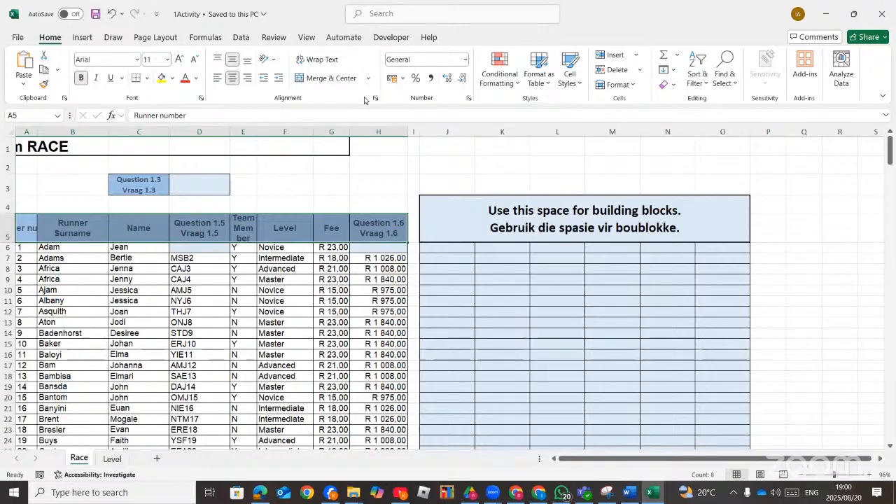
pyautogui.click(274, 60)
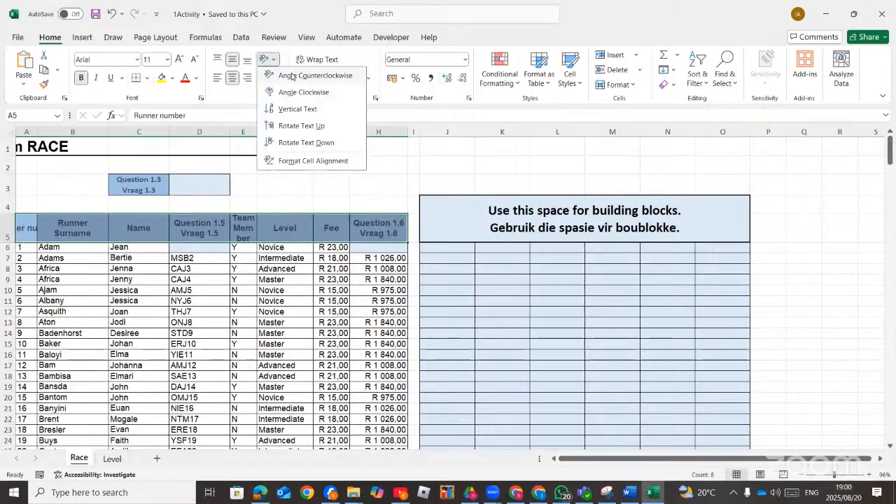
pyautogui.click(293, 92)
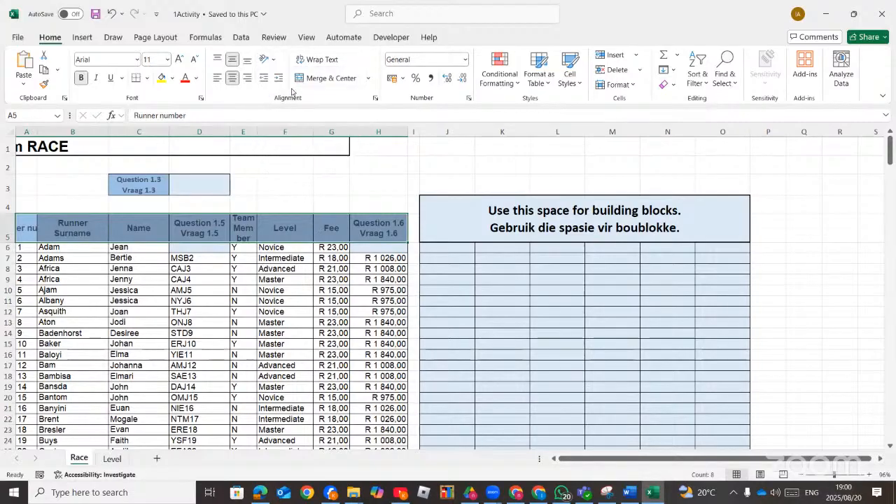
pyautogui.click(268, 60)
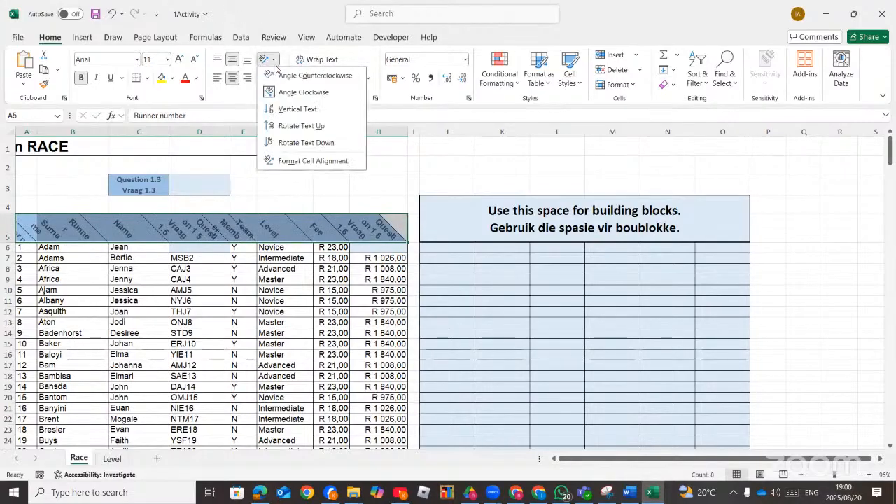
pyautogui.click(283, 127)
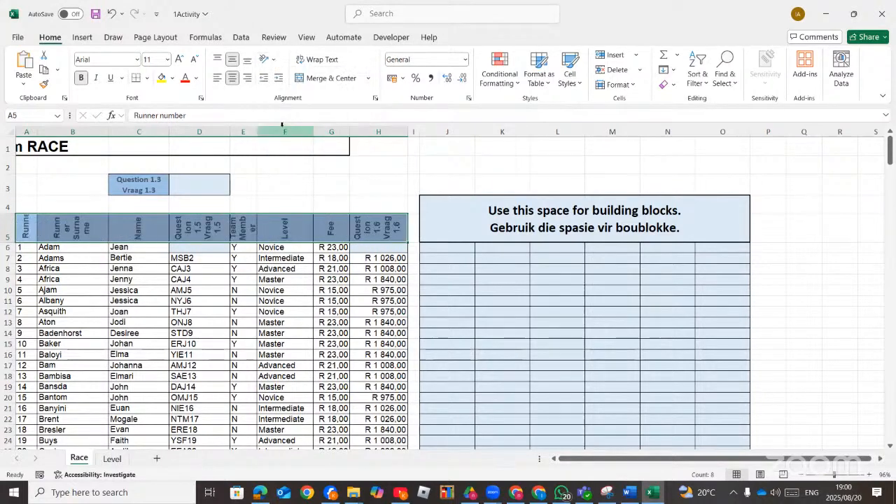
# Try Rotate Text Down on the headings in A5:H5 and view their cell alignment settings without changing them
pyautogui.click(269, 62)
pyautogui.click(298, 143)
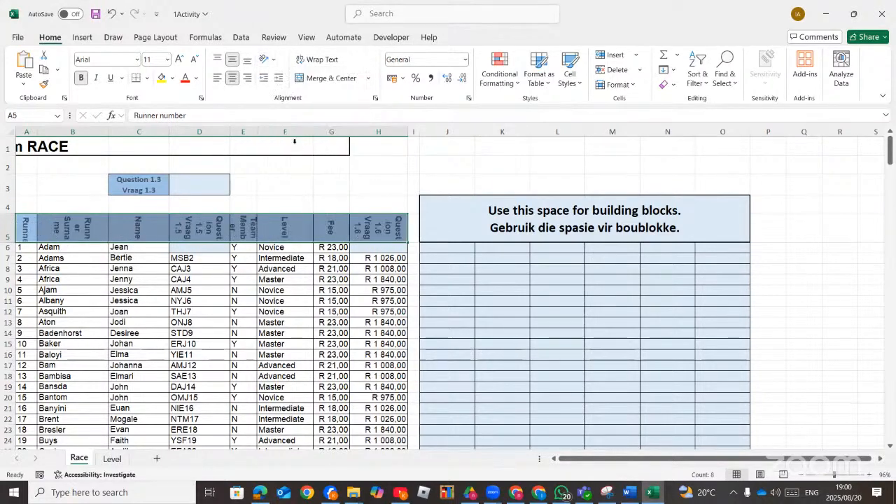
pyautogui.click(275, 63)
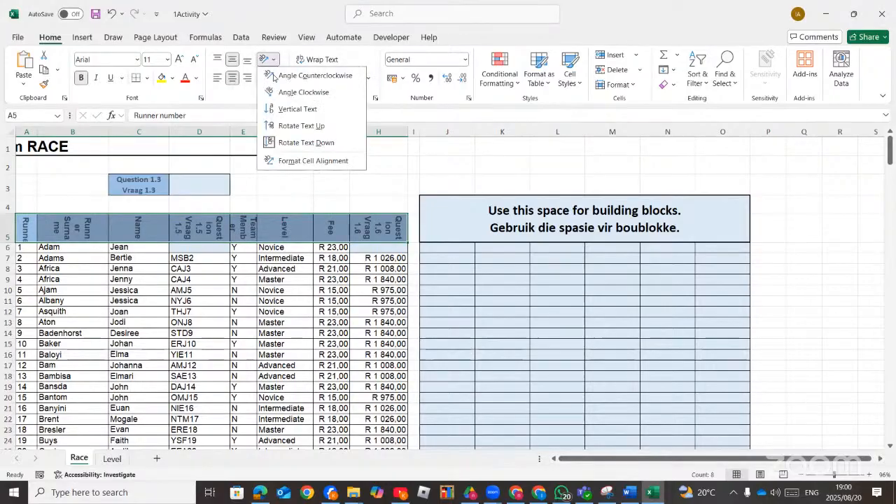
pyautogui.click(298, 162)
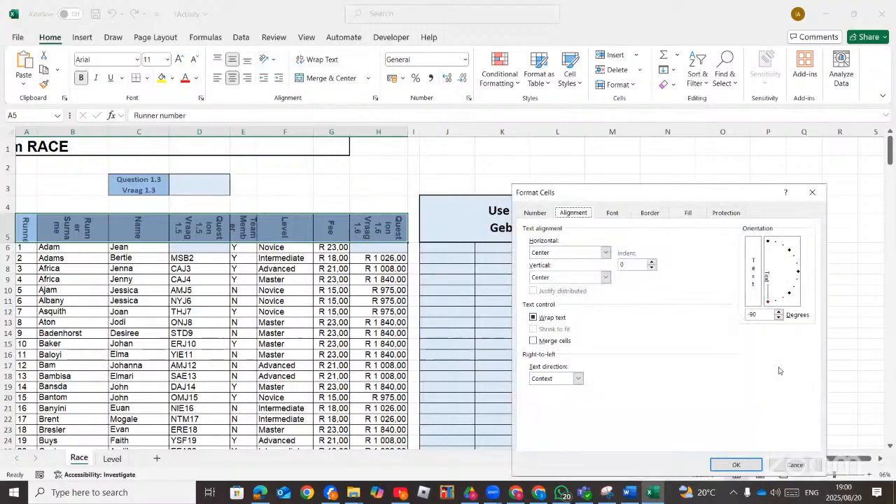
pyautogui.click(812, 191)
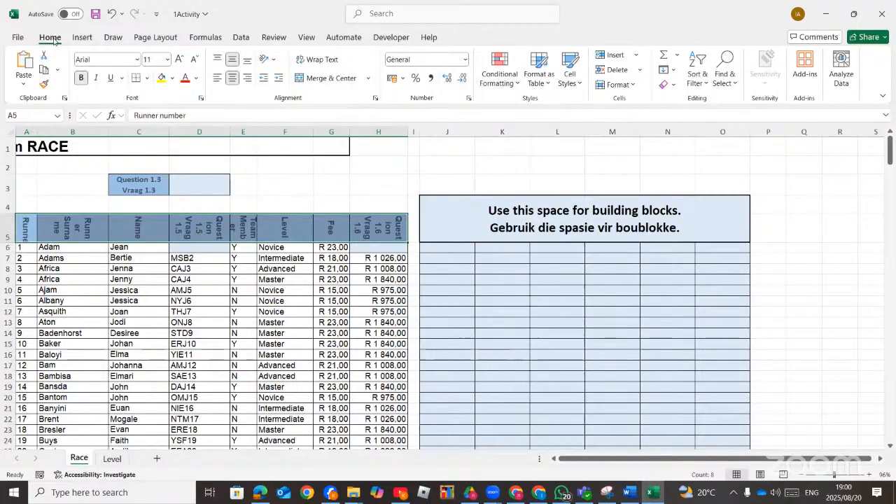
# Examine each category of the Format Cells settings for the headings, from Number to Protection, without changing anything
pyautogui.click(272, 60)
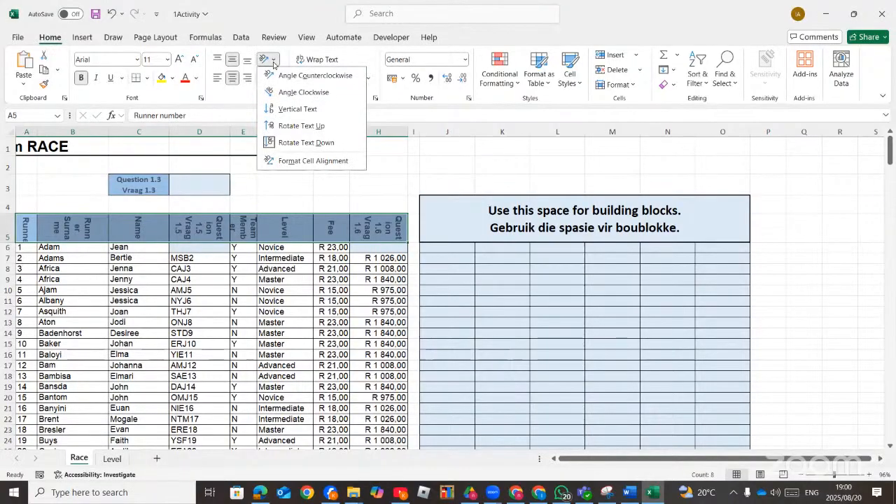
pyautogui.click(290, 168)
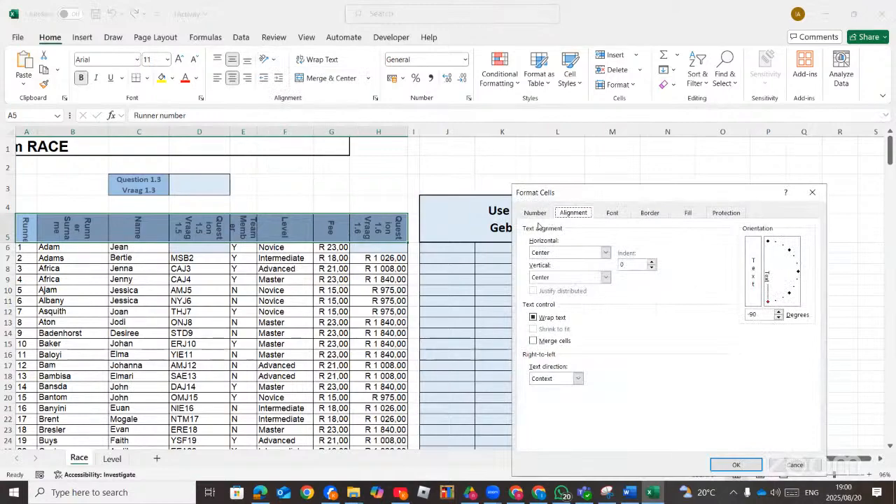
pyautogui.click(536, 214)
pyautogui.click(574, 213)
pyautogui.click(612, 214)
pyautogui.click(649, 214)
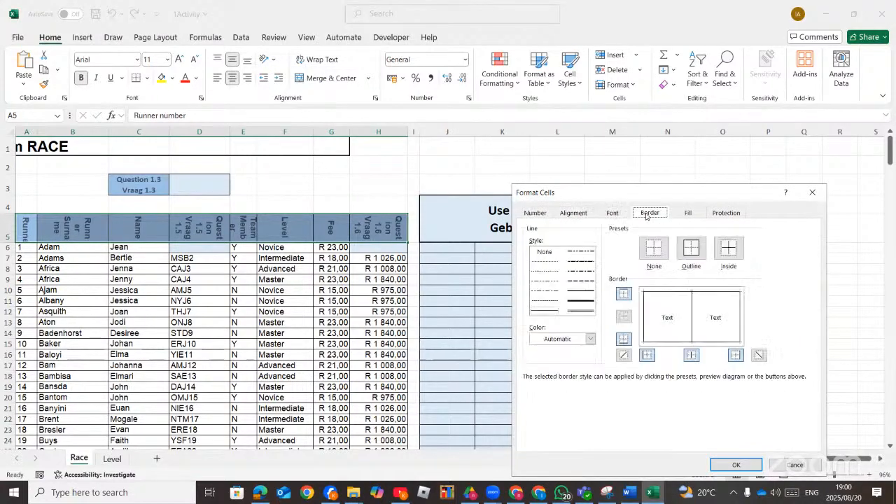
pyautogui.click(688, 213)
pyautogui.click(723, 215)
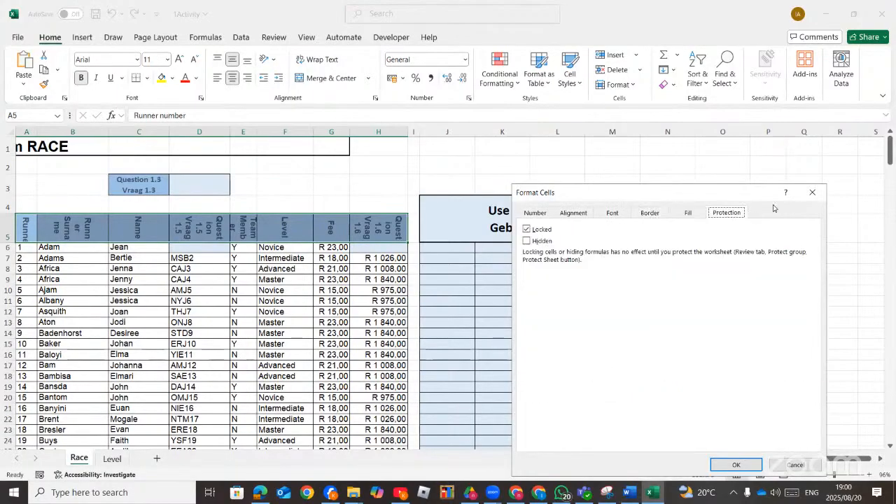
pyautogui.click(812, 192)
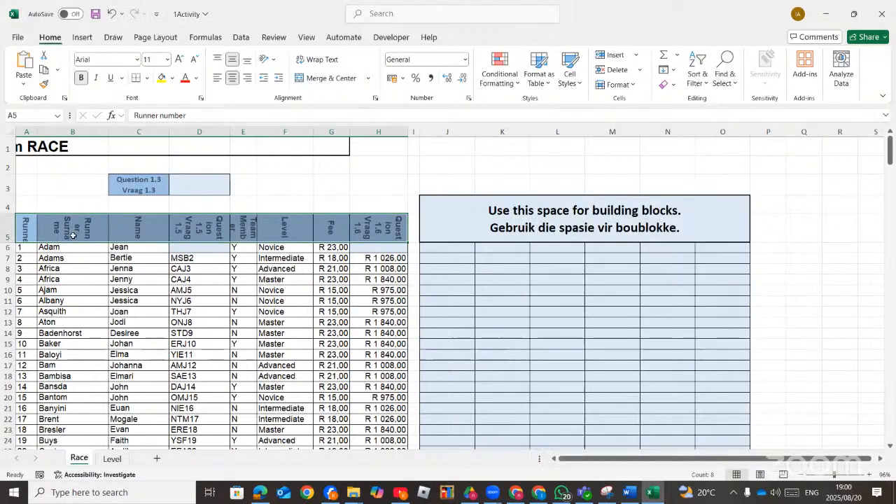
# Apply Rotate Text Up to the headings in A5:H5 and compare them with the example in the question PDF
pyautogui.click(267, 59)
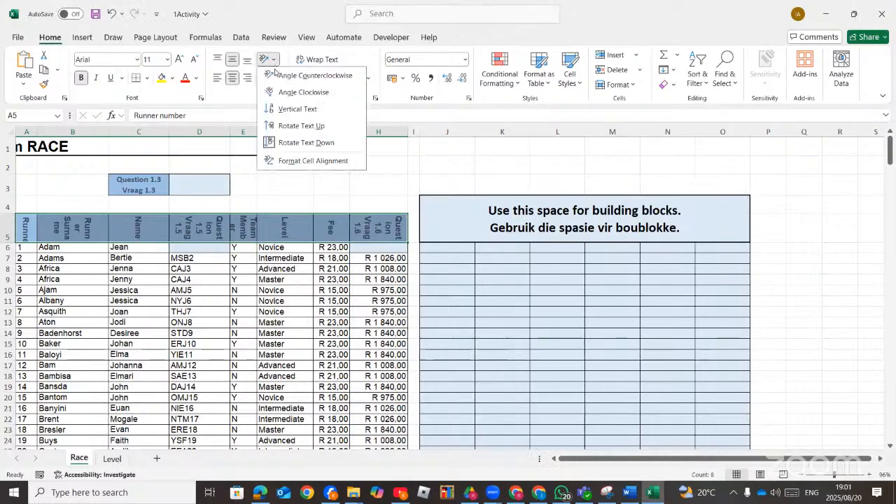
pyautogui.click(278, 125)
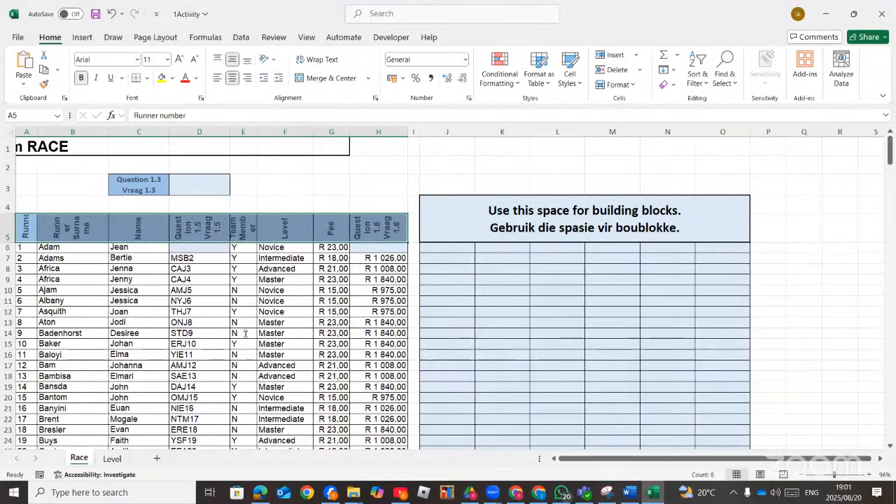
pyautogui.click(259, 492)
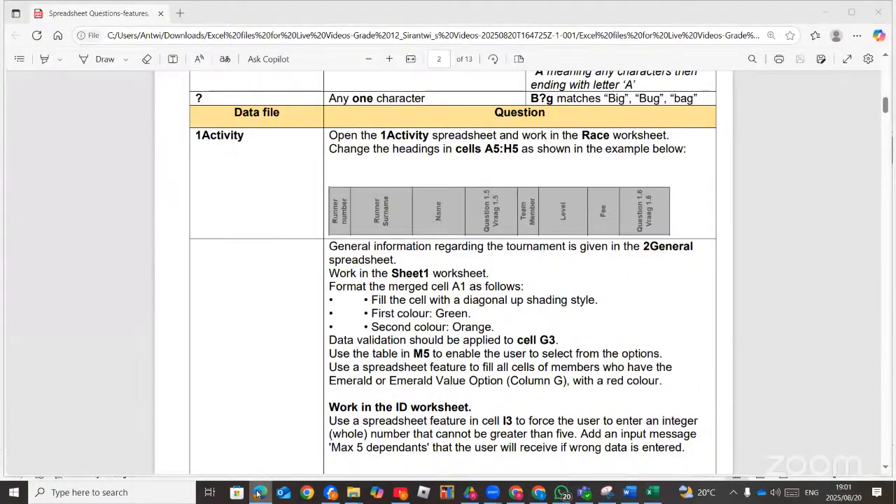
pyautogui.click(259, 492)
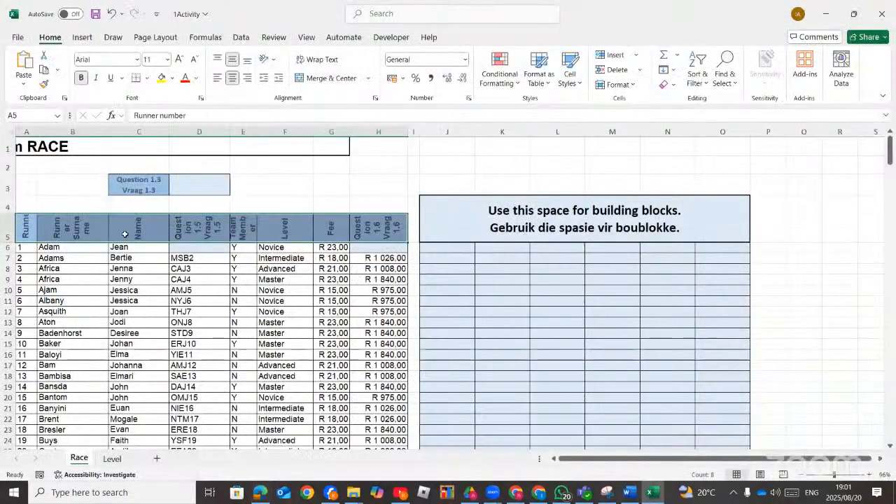
# Wrap the text of the headings in A5:H5 and make row 5 taller to match the example in the PDF
pyautogui.click(321, 62)
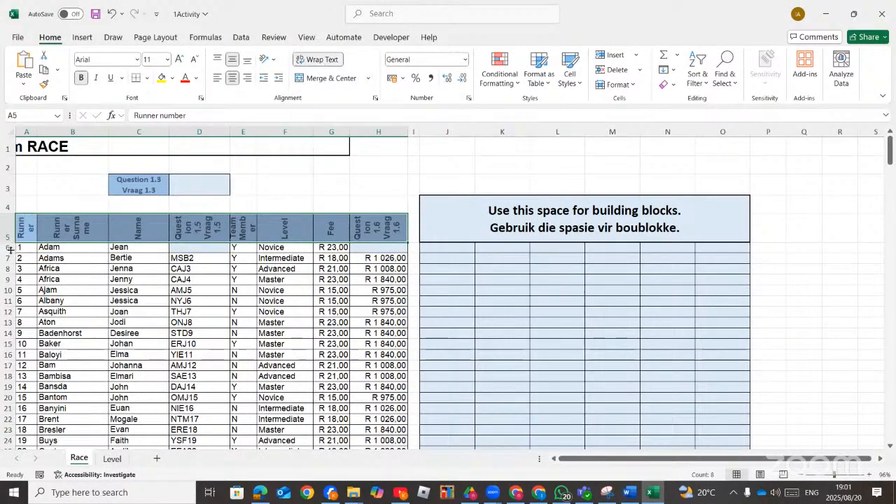
pyautogui.moveTo(8, 241); pyautogui.dragTo(11, 268)
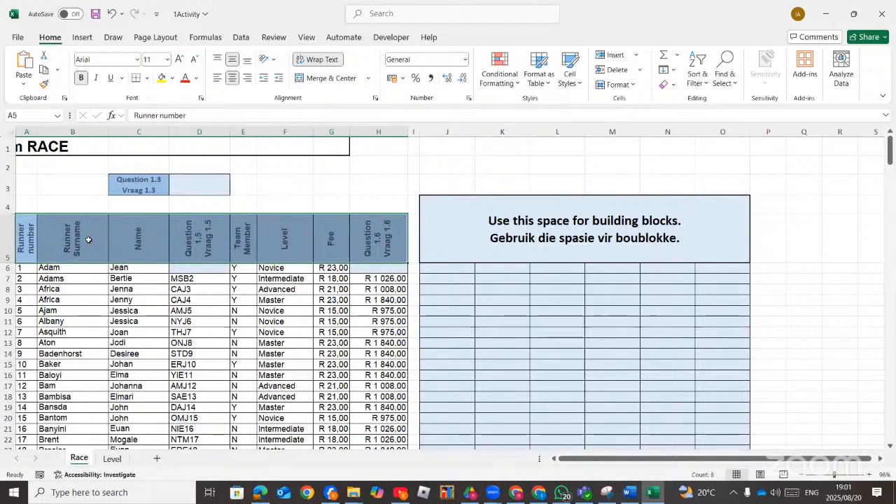
pyautogui.click(258, 492)
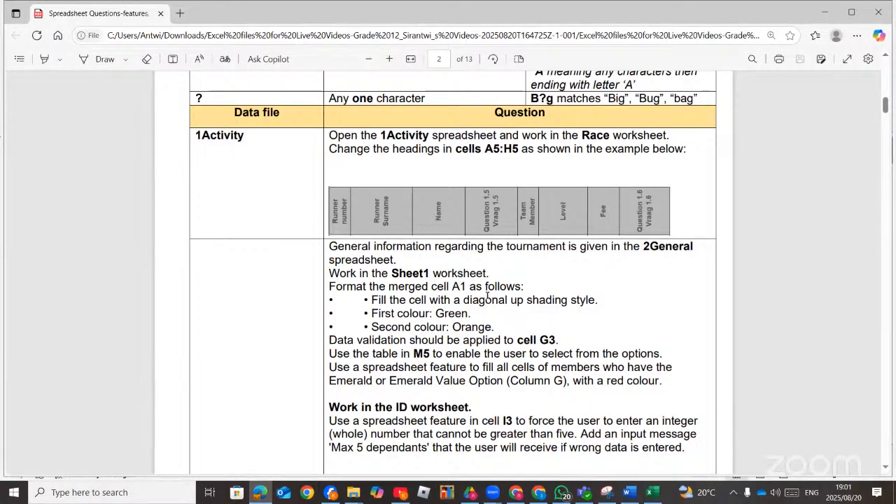
pyautogui.click(259, 492)
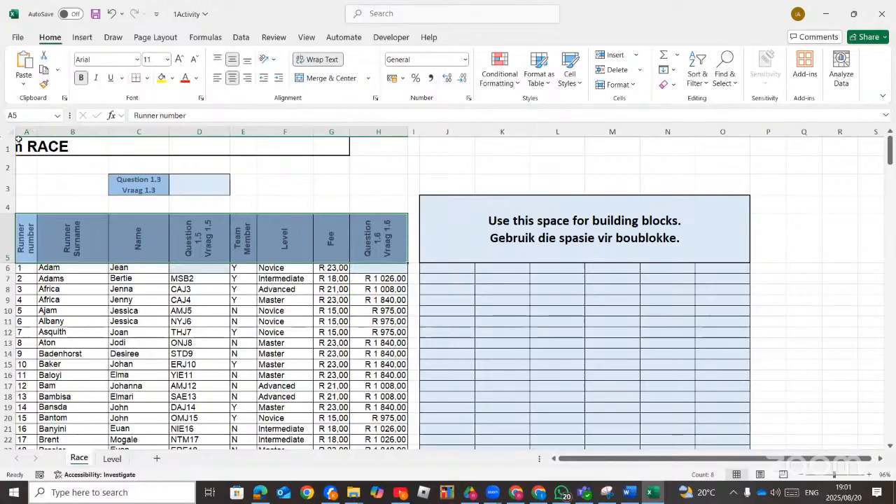
# Try merging A1:H1 with the Merge cells option in Format Cells, leaving Wrap text off, and undo the merge
pyautogui.moveTo(19, 140); pyautogui.dragTo(378, 154)
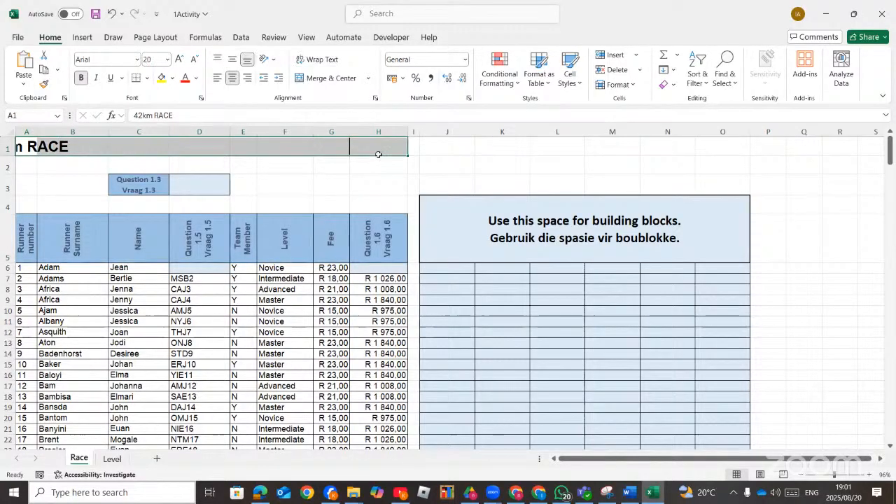
pyautogui.rightClick(326, 147)
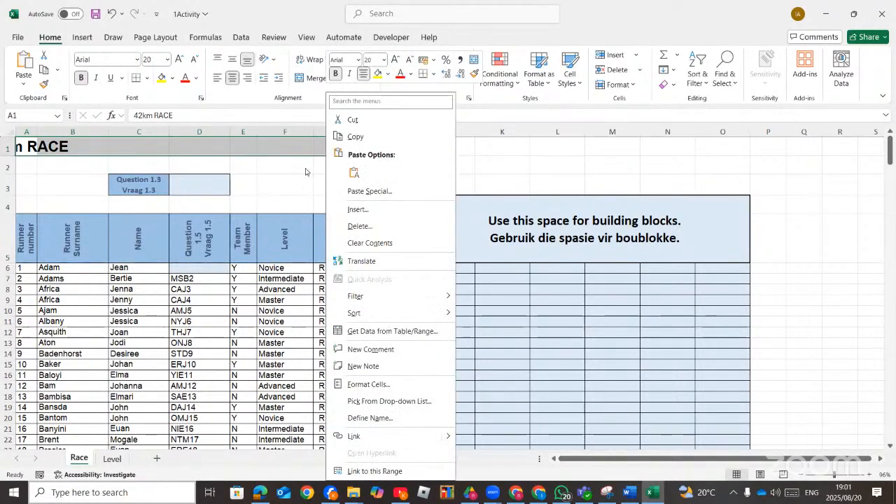
pyautogui.click(370, 384)
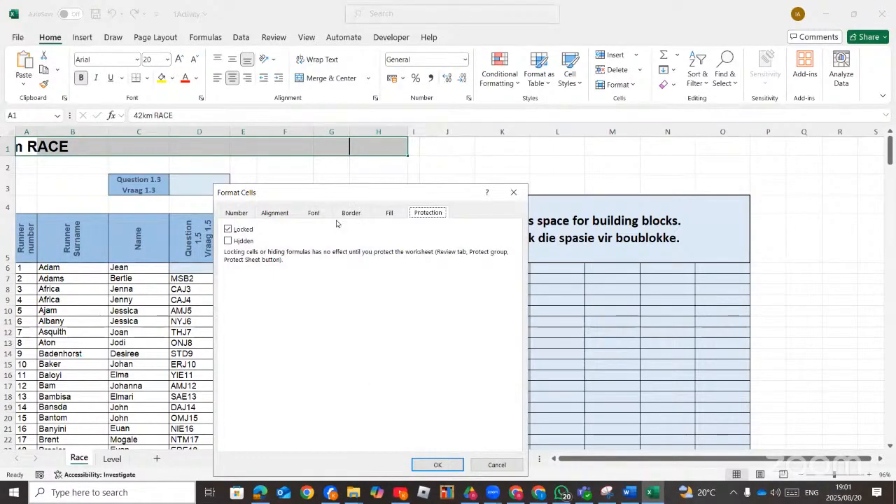
pyautogui.click(273, 214)
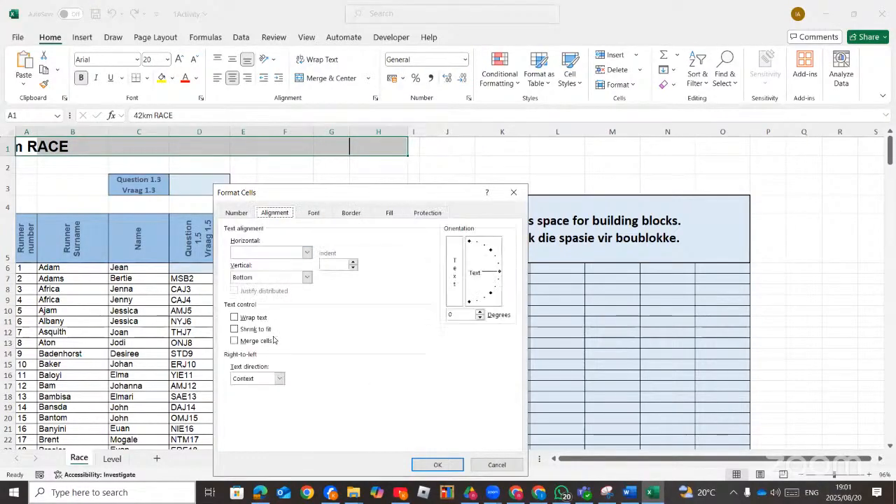
pyautogui.click(252, 322)
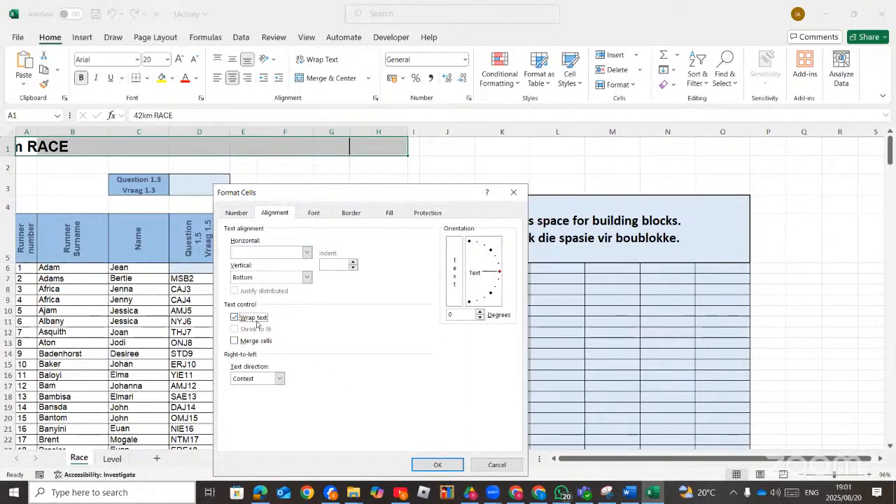
pyautogui.click(256, 322)
pyautogui.click(257, 341)
pyautogui.click(437, 465)
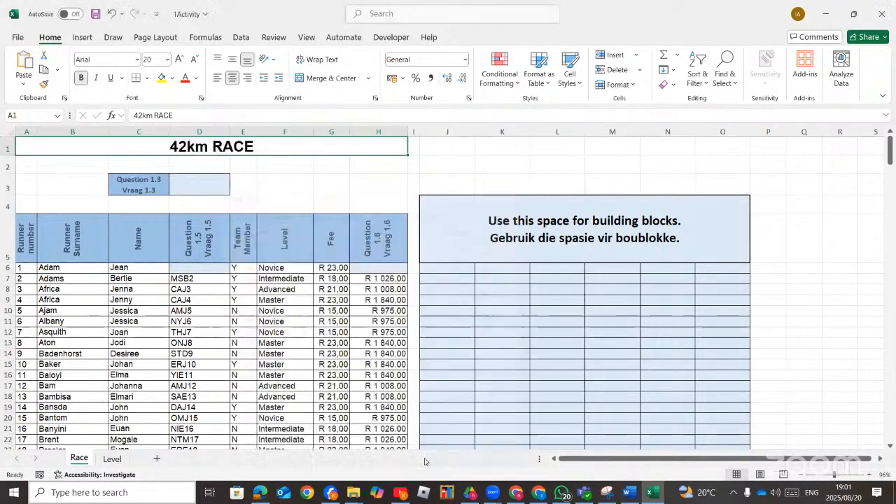
pyautogui.click(484, 168)
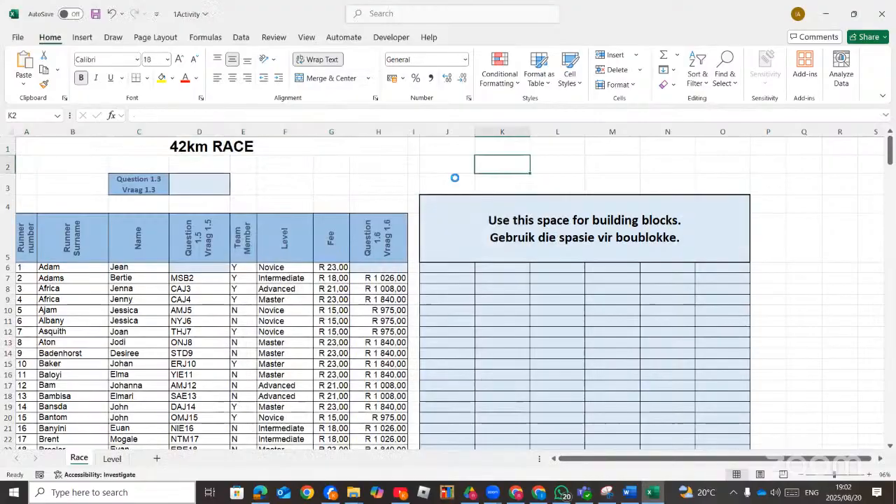
pyautogui.hotkey('ctrl', 'z')
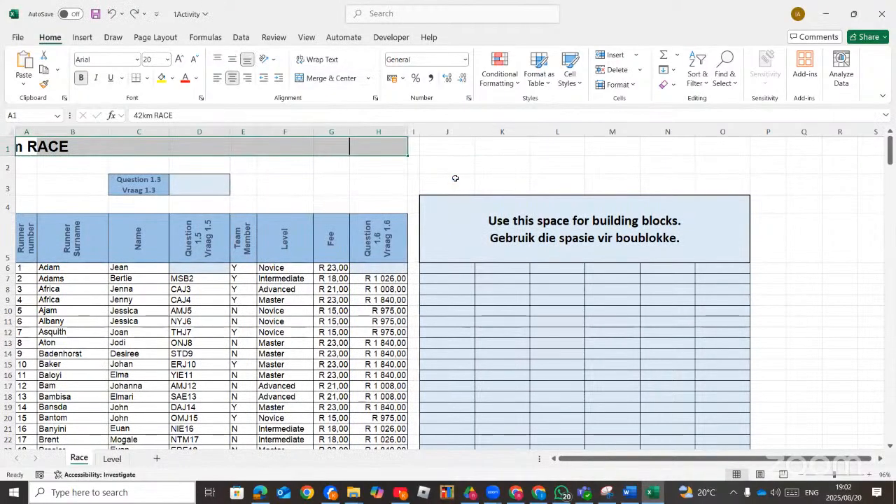
# Merge and center the title cells A1:H1 using a command search for "merg"
pyautogui.click(393, 11)
pyautogui.write('merg')
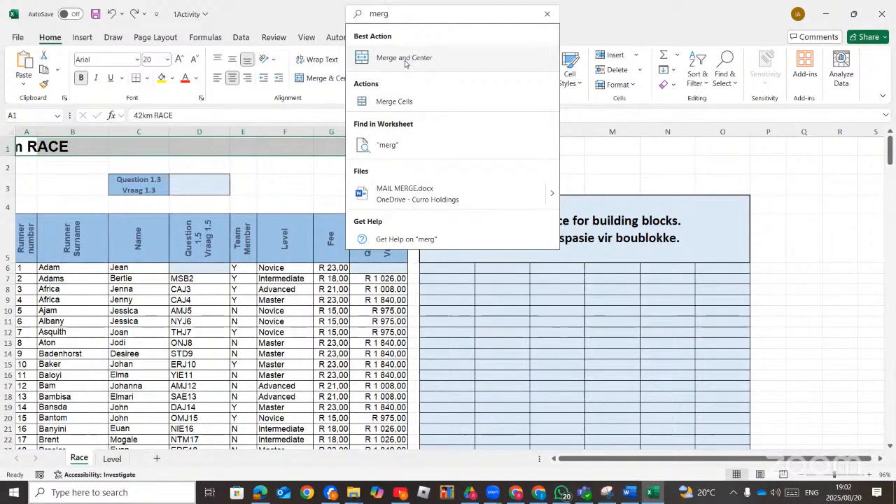
pyautogui.click(382, 57)
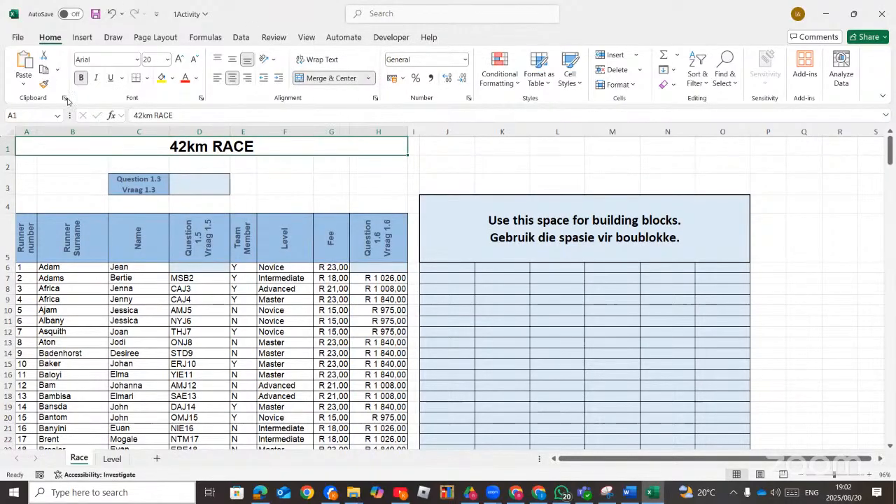
pyautogui.click(376, 13)
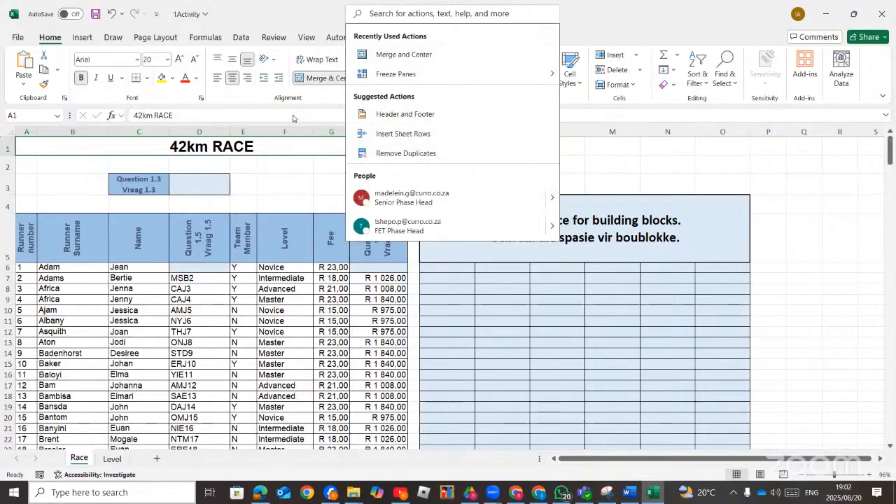
pyautogui.click(266, 107)
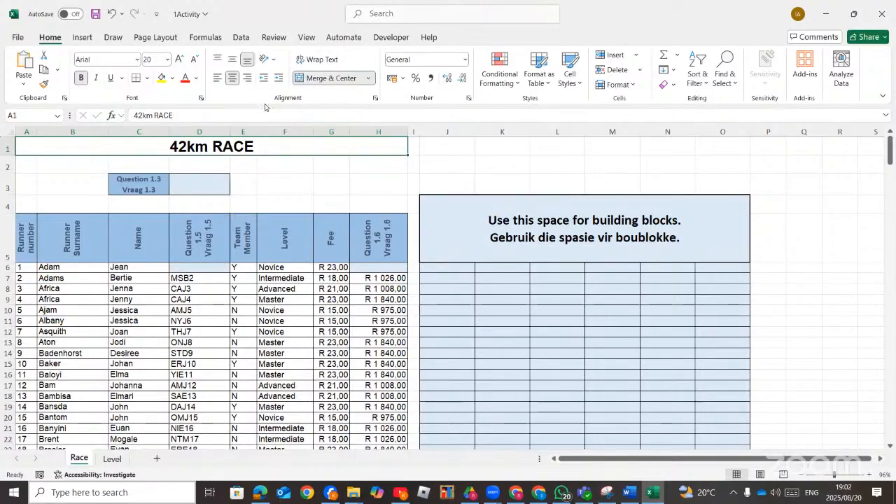
pyautogui.rightClick(212, 150)
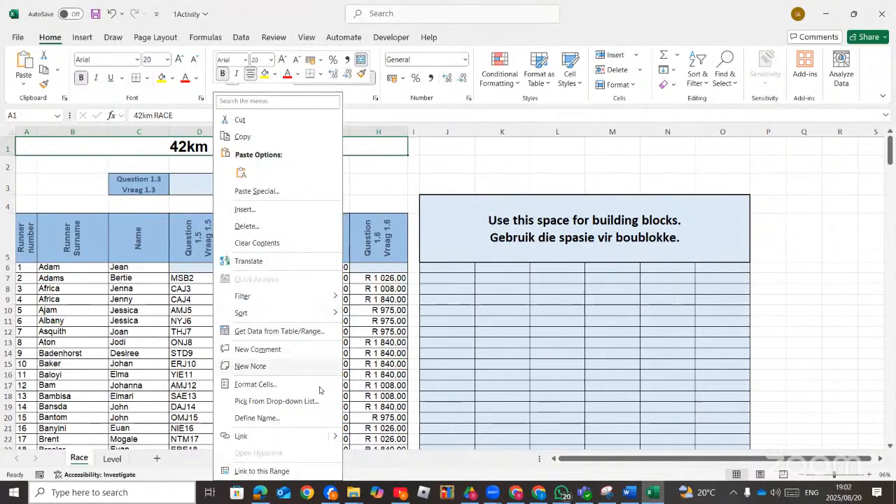
pyautogui.click(469, 193)
# Open the 2General workbook for editing and select merged cell A1 on Sheet1, checking the task in the question PDF
pyautogui.click(260, 492)
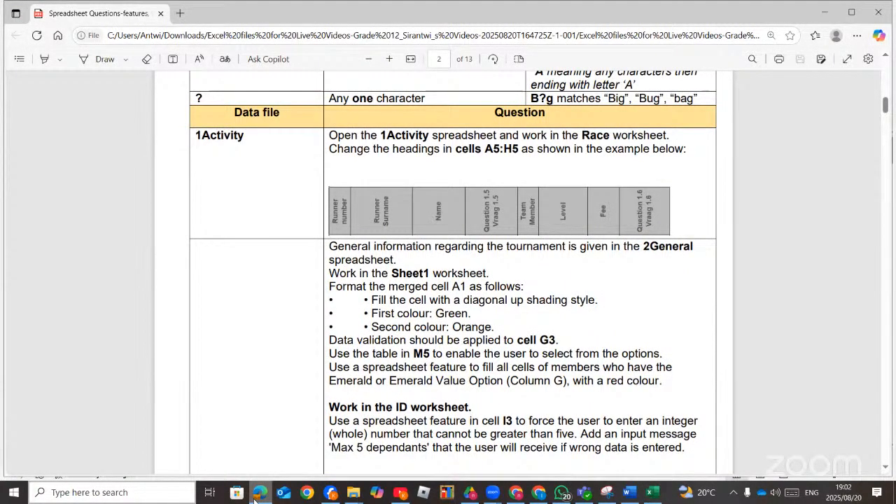
pyautogui.click(256, 498)
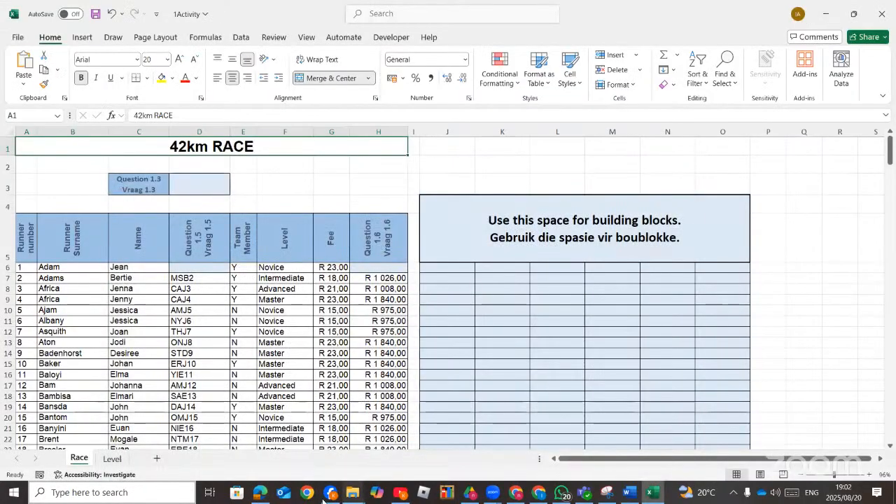
pyautogui.click(353, 492)
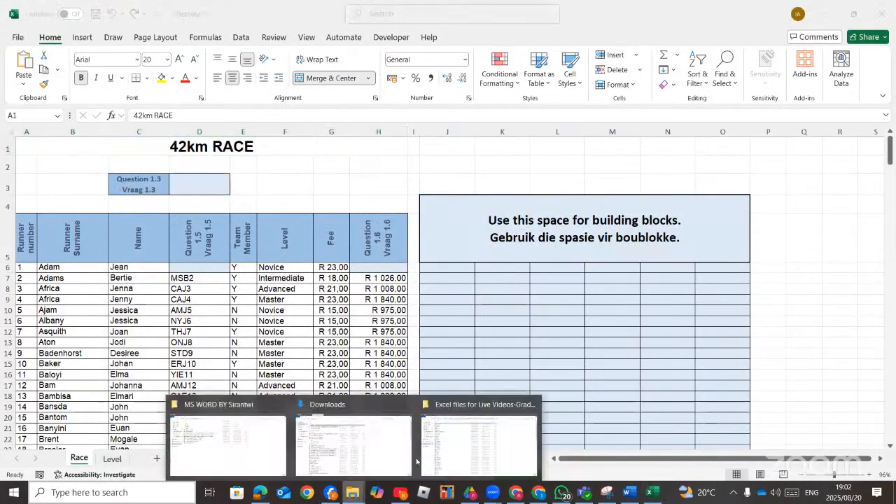
pyautogui.click(478, 442)
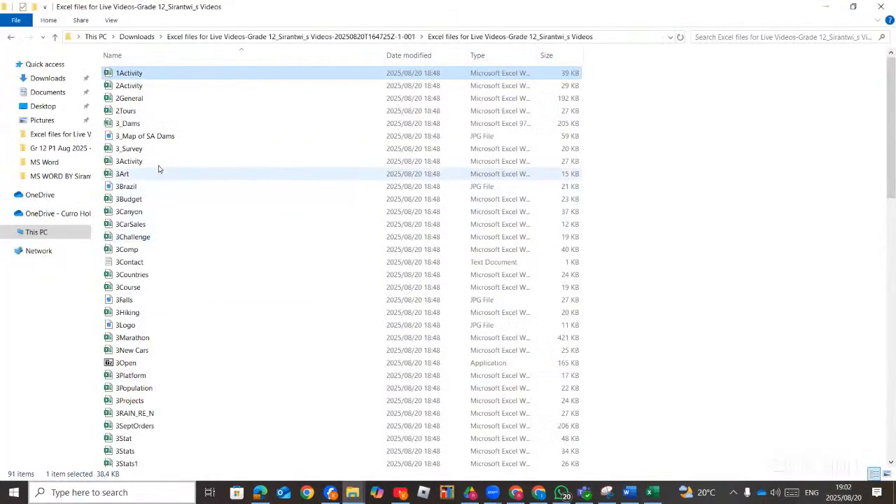
pyautogui.doubleClick(162, 98)
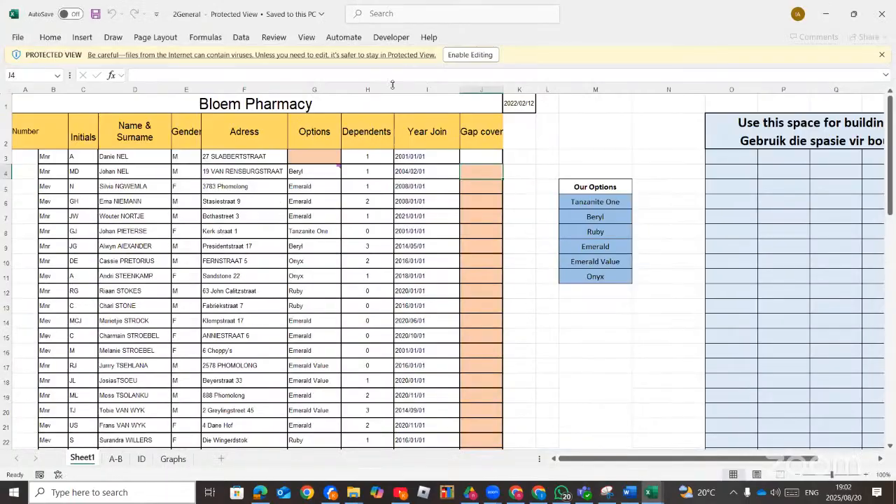
pyautogui.click(483, 56)
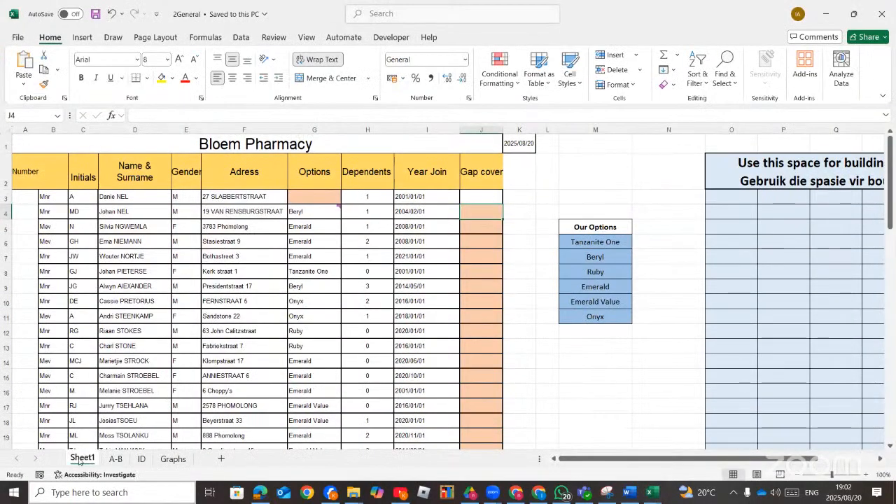
pyautogui.click(259, 493)
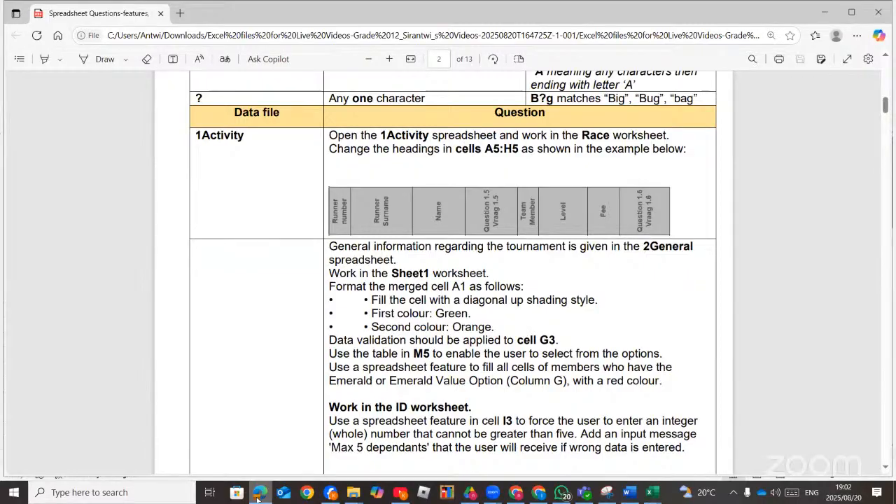
pyautogui.click(259, 492)
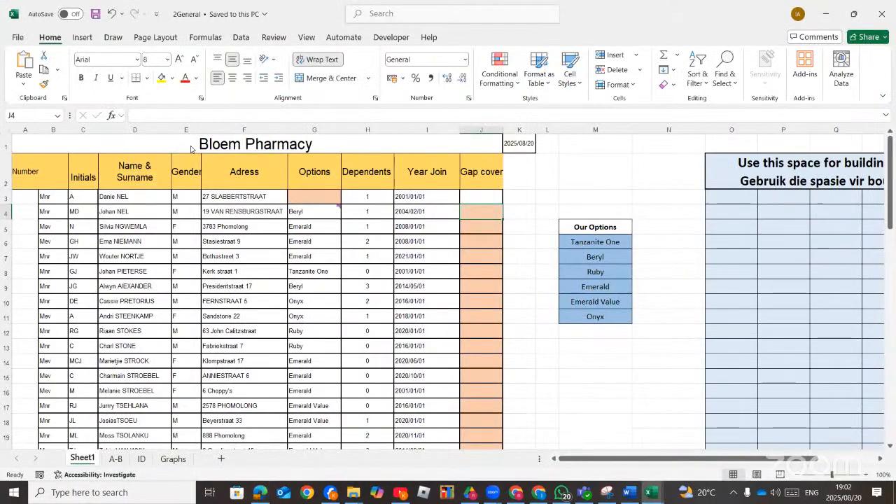
pyautogui.click(190, 148)
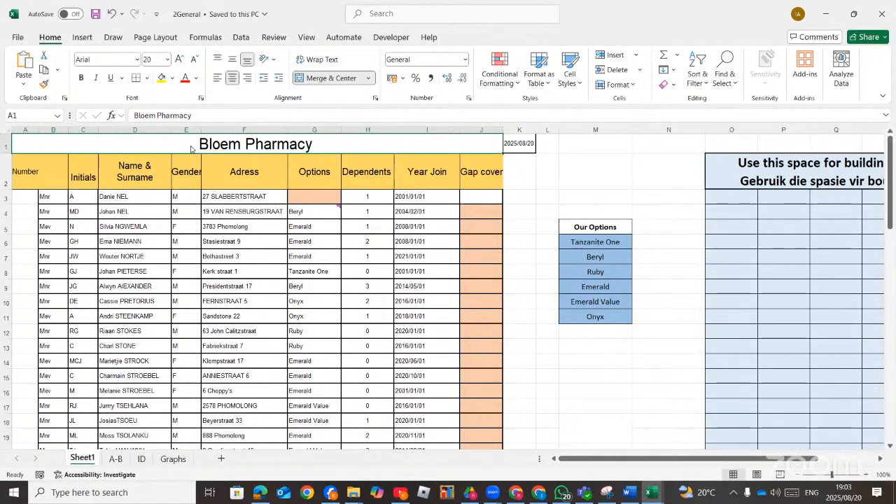
pyautogui.click(371, 13)
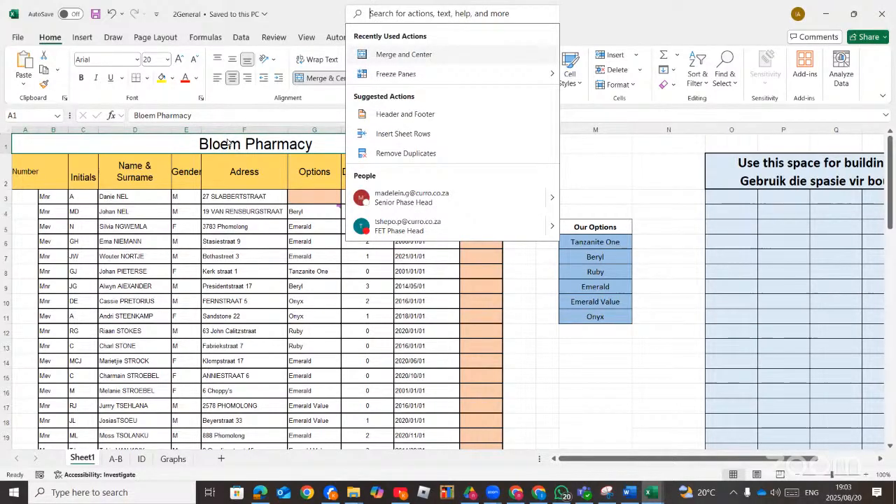
pyautogui.write('form')
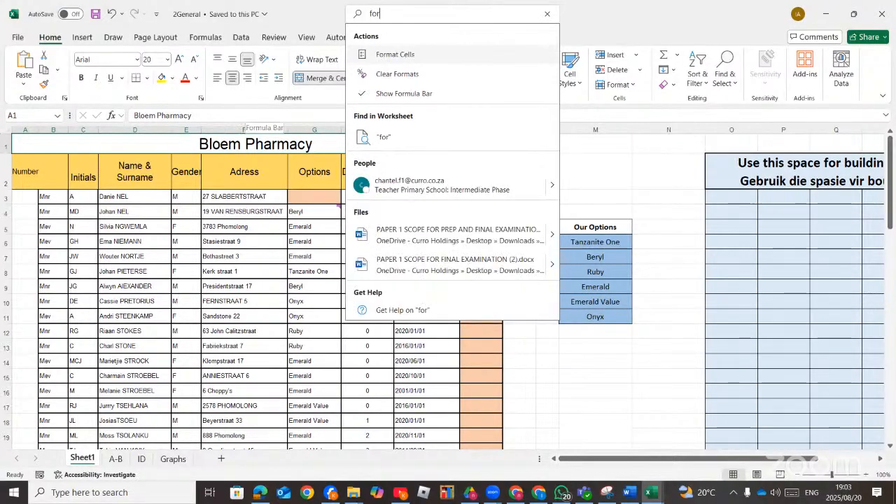
pyautogui.click(395, 54)
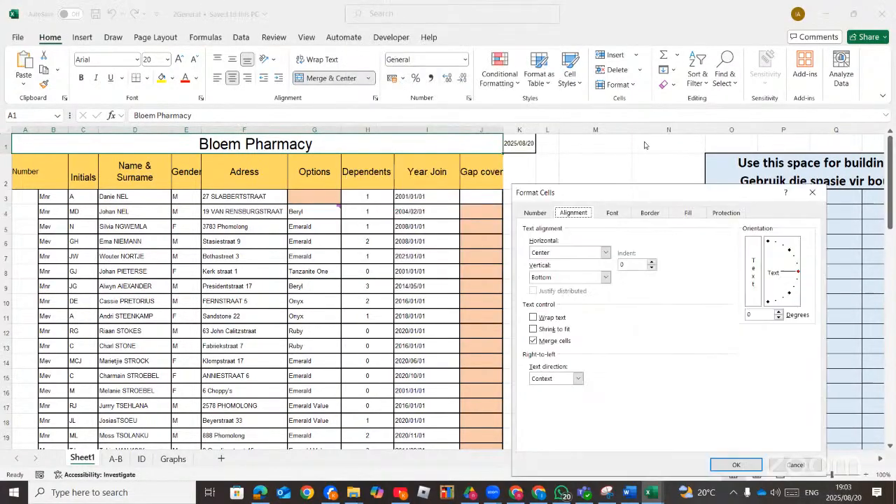
pyautogui.click(812, 192)
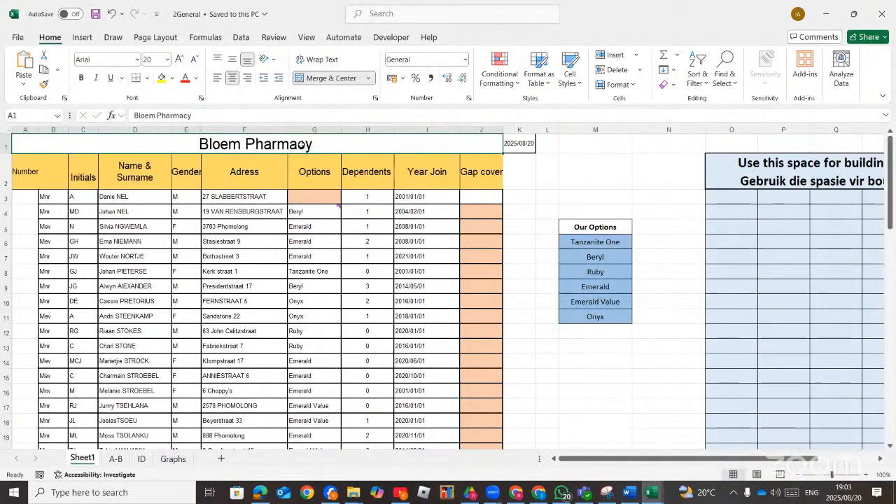
pyautogui.click(272, 61)
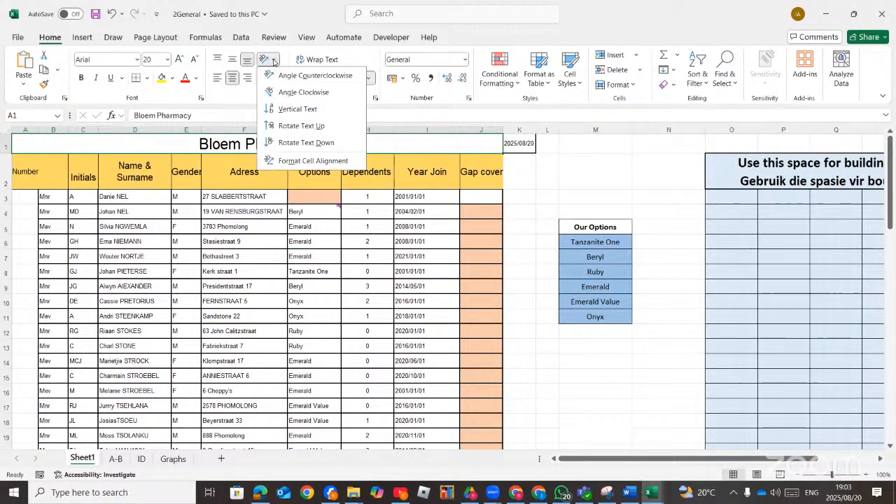
pyautogui.click(308, 160)
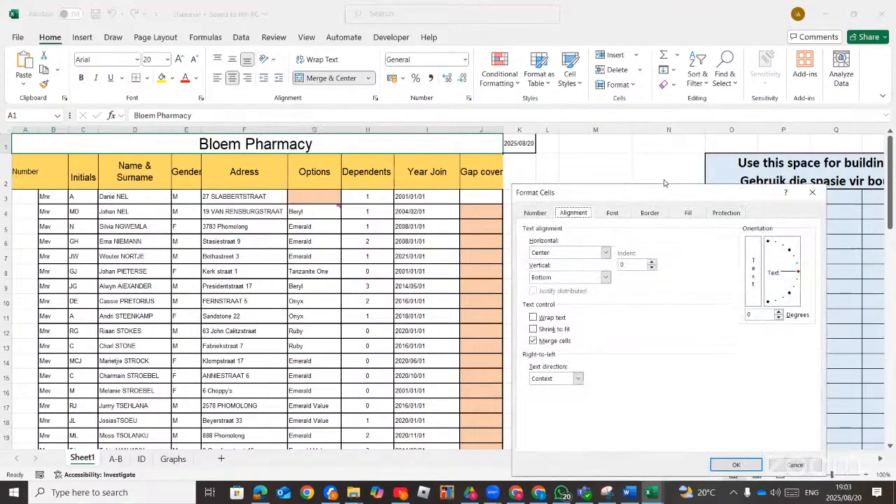
pyautogui.click(814, 192)
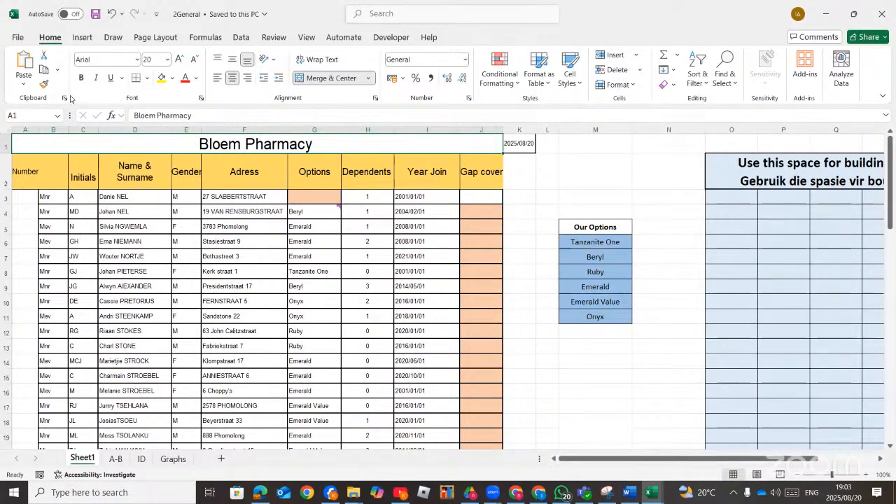
# Start a two-color gradient fill for merged cell A1 with the Diagonal up shading style, checking the required colors in the PDF
pyautogui.click(202, 98)
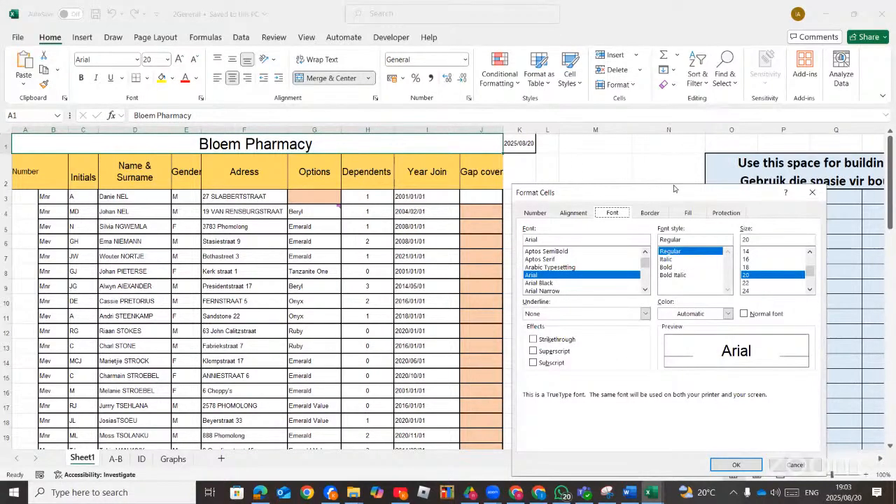
pyautogui.moveTo(672, 190); pyautogui.dragTo(642, 136)
pyautogui.click(662, 159)
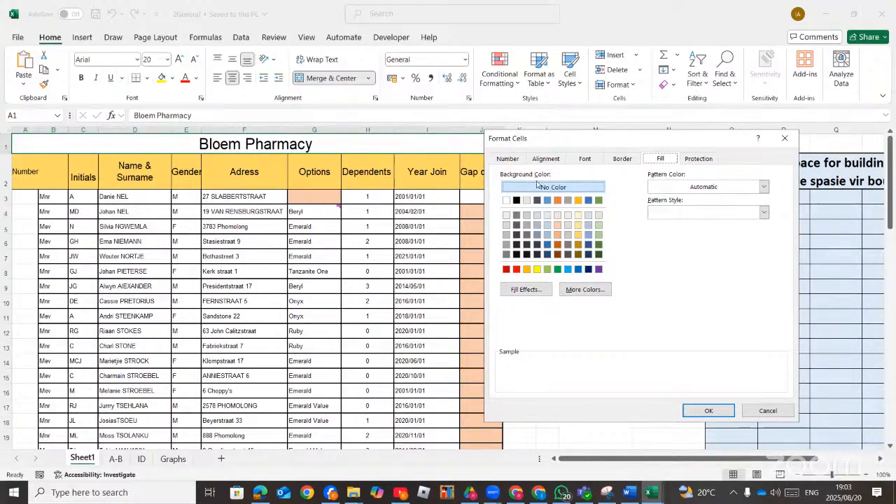
pyautogui.click(763, 212)
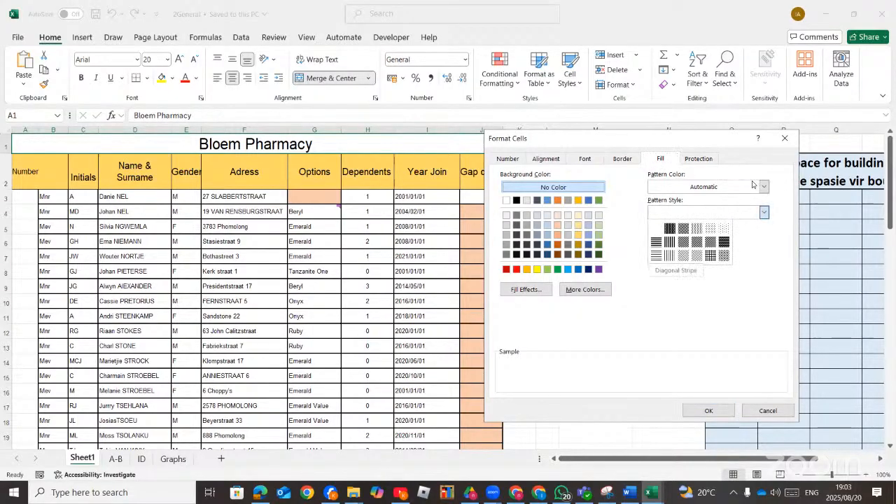
pyautogui.click(772, 224)
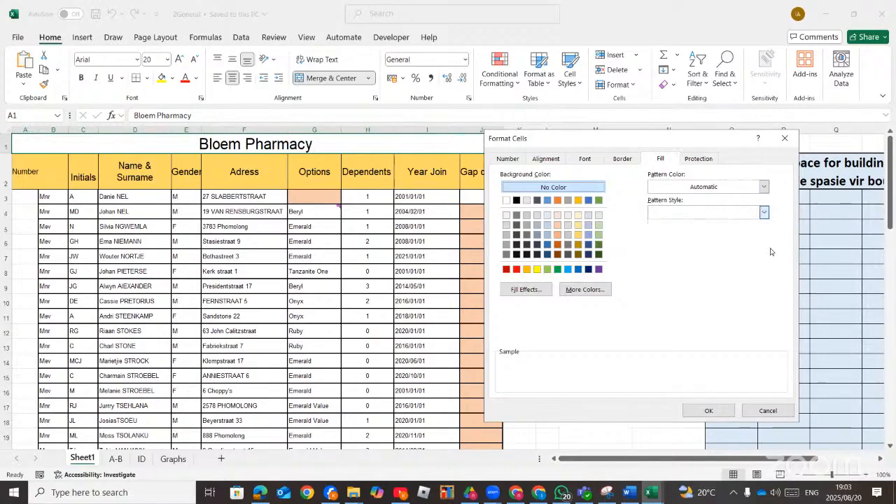
pyautogui.click(524, 290)
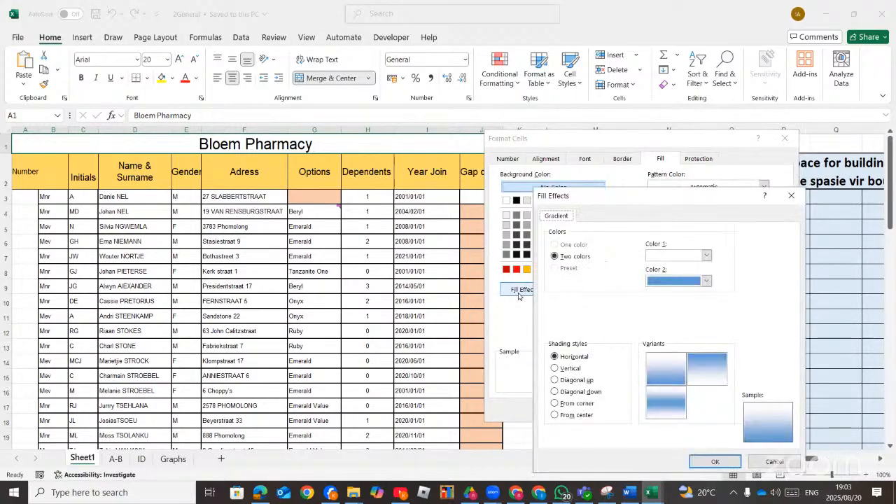
pyautogui.click(555, 380)
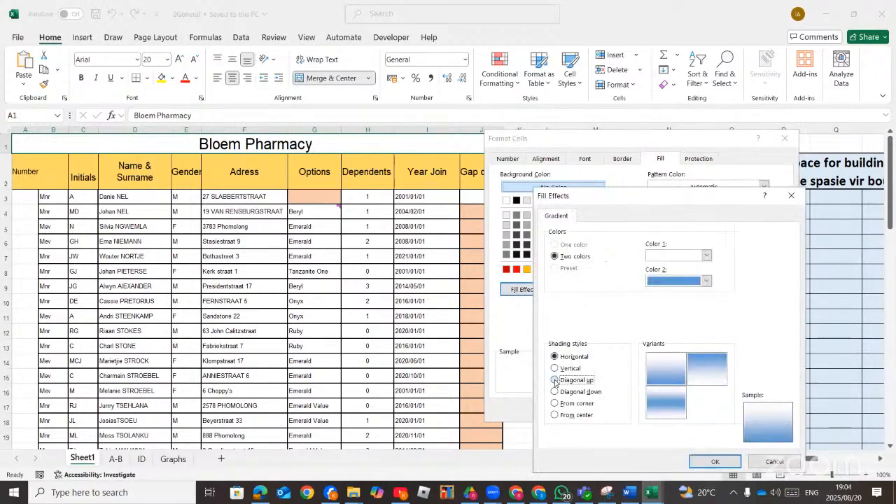
pyautogui.click(260, 493)
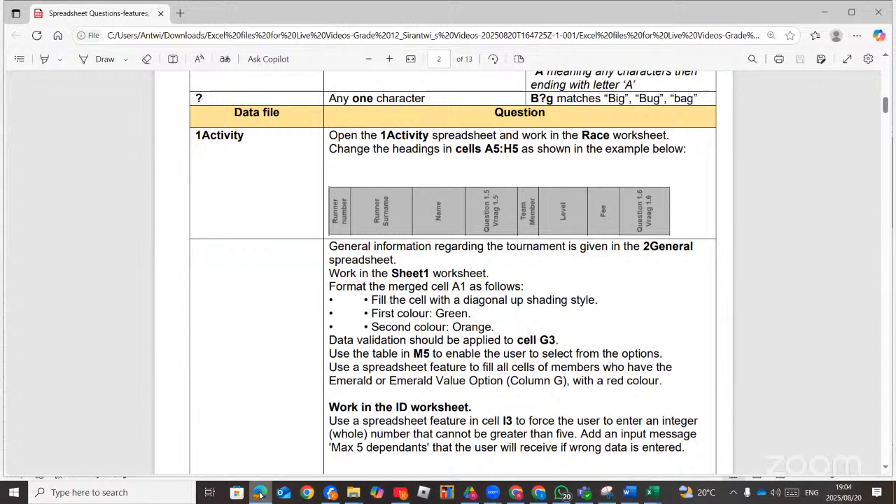
pyautogui.click(261, 494)
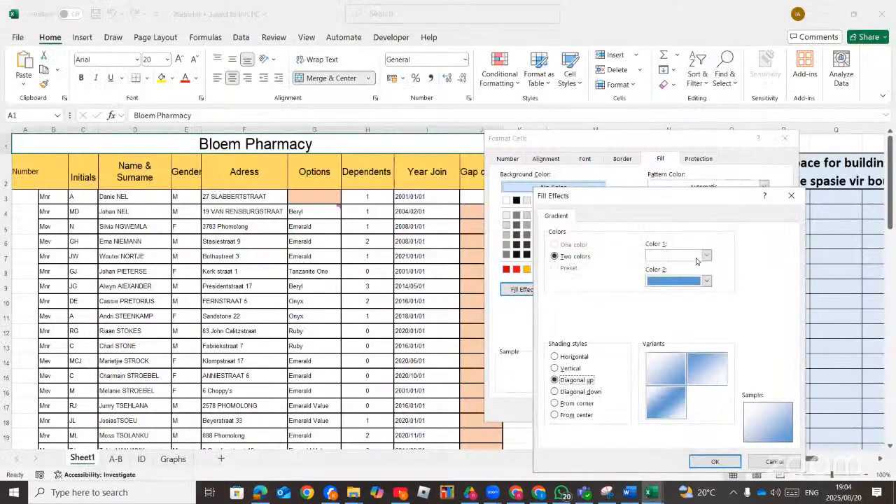
# Set the gradient's Color 1 to standard Green and Color 2 to theme Orange, and apply the fill to A1
pyautogui.click(706, 256)
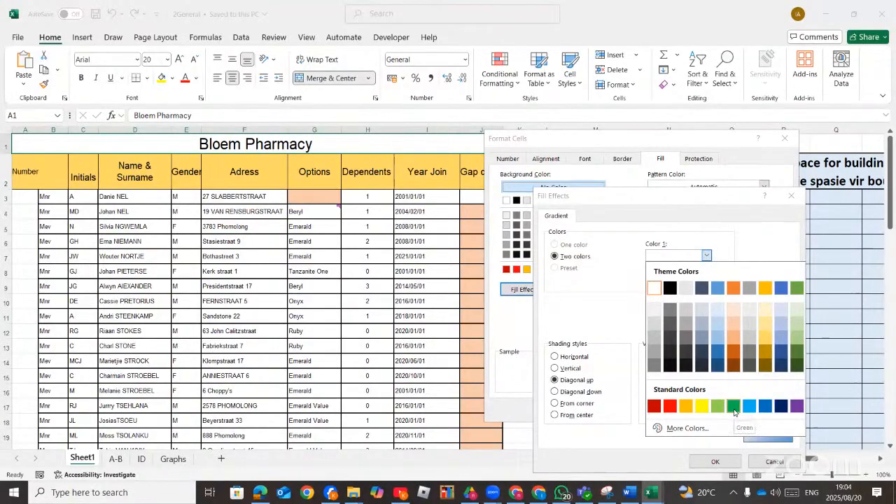
pyautogui.click(733, 406)
pyautogui.click(706, 281)
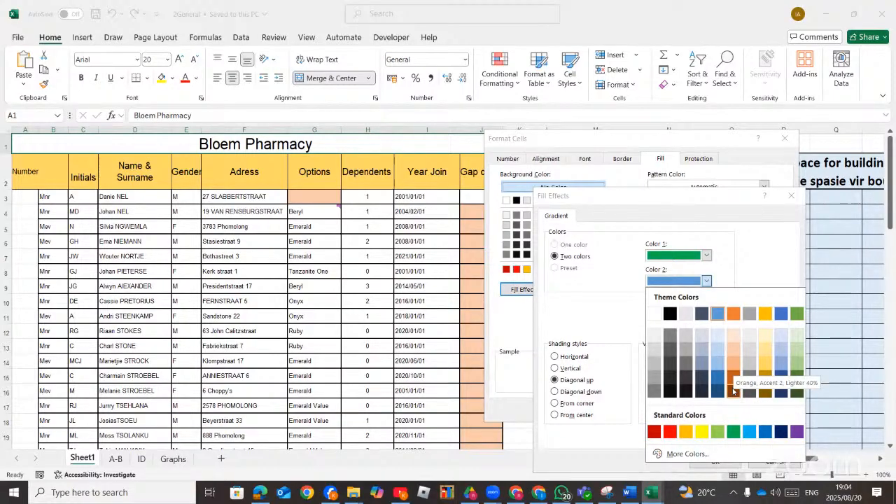
pyautogui.click(732, 314)
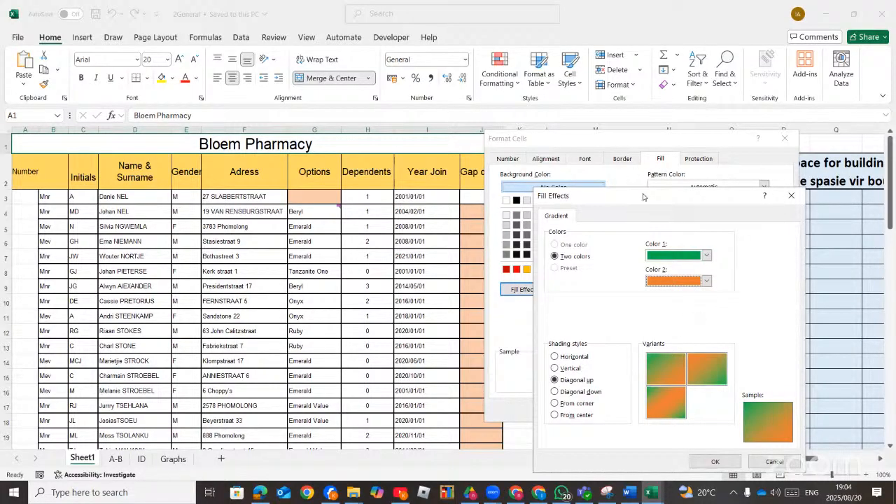
pyautogui.moveTo(643, 202); pyautogui.dragTo(529, 36)
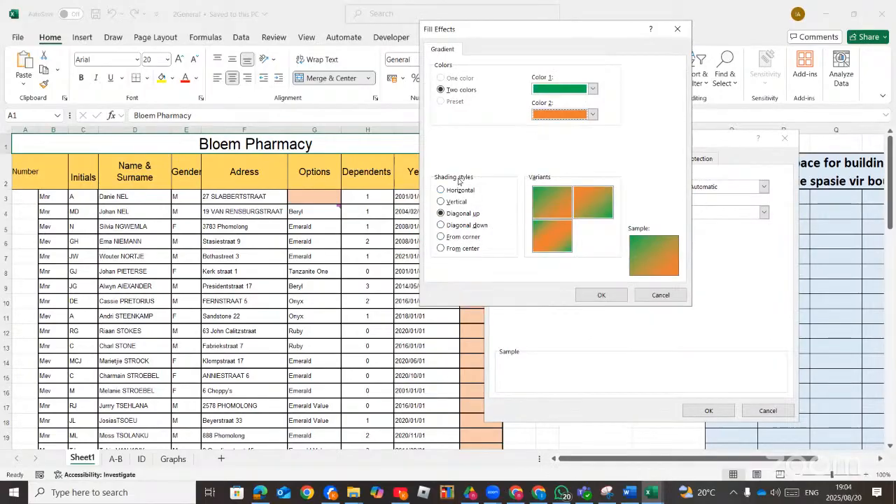
pyautogui.click(601, 295)
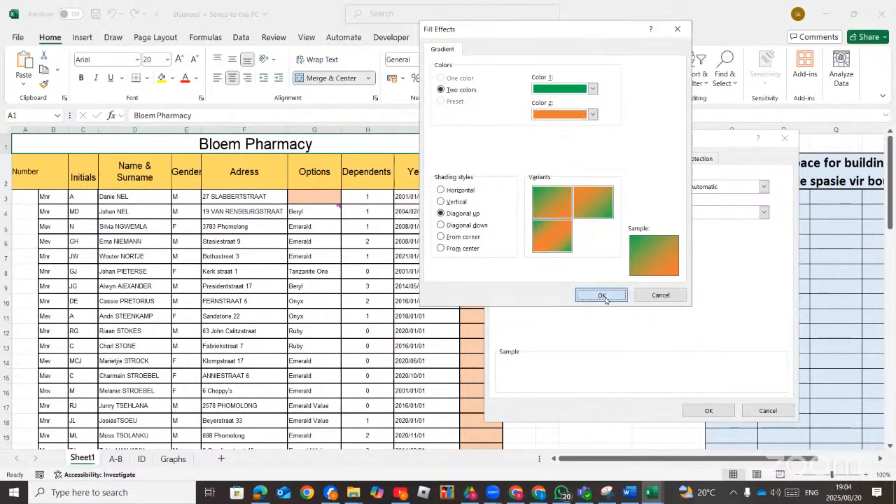
pyautogui.click(709, 411)
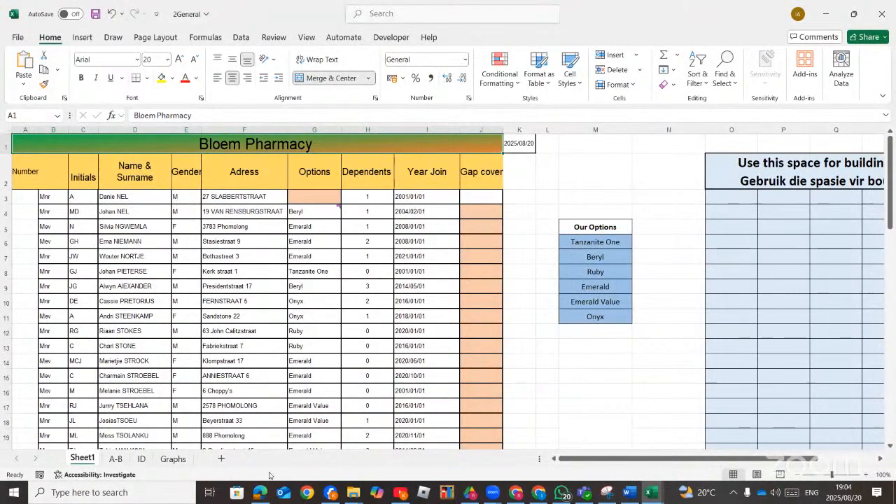
# Read the remaining 2General tasks in the question PDF, from the G3 data validation to the ID worksheet
pyautogui.moveTo(264, 497)
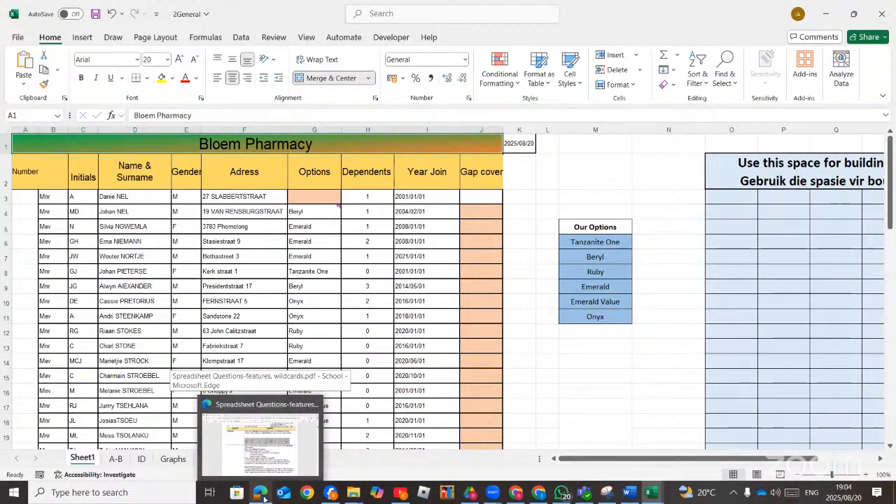
pyautogui.click(263, 498)
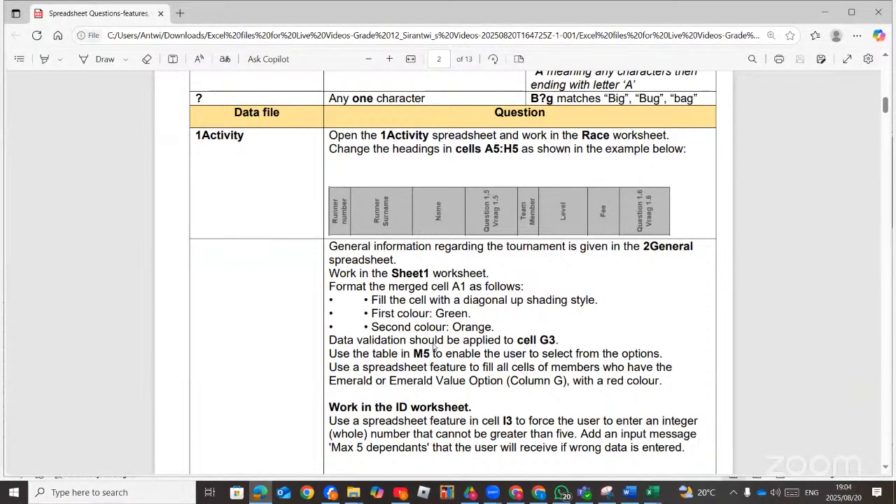
pyautogui.scroll(-1, 475, 357)
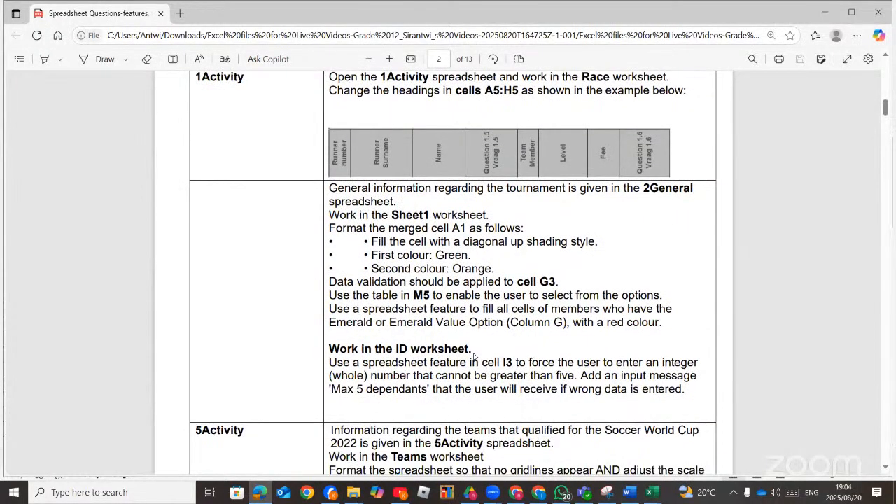